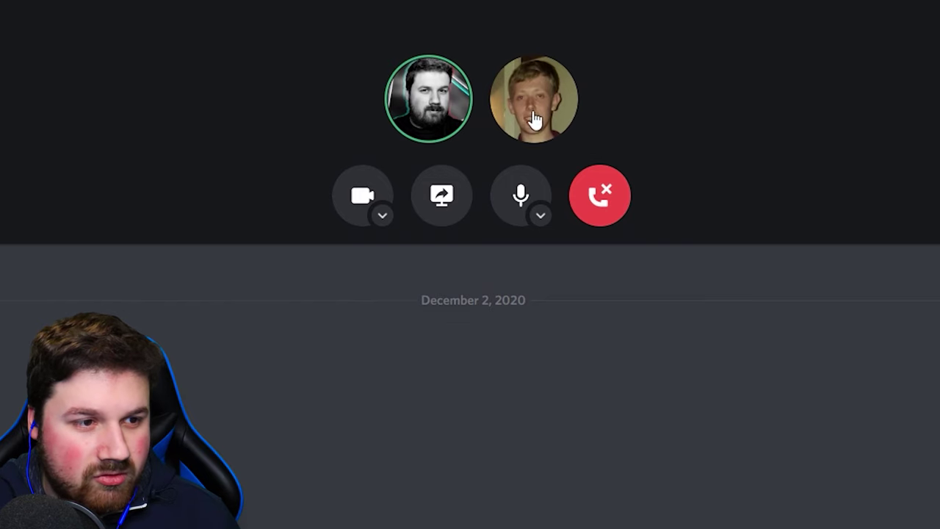
Bring up the other call participant's options in Discord to view their User Volume.
right_click(556, 107)
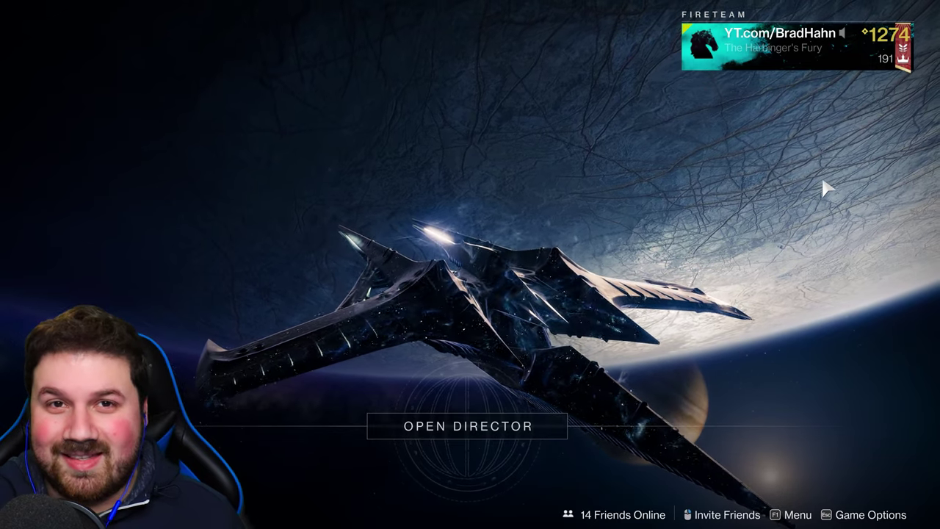
Open the Sound category of Destiny 2's settings from the in-game menu.
key(Escape)
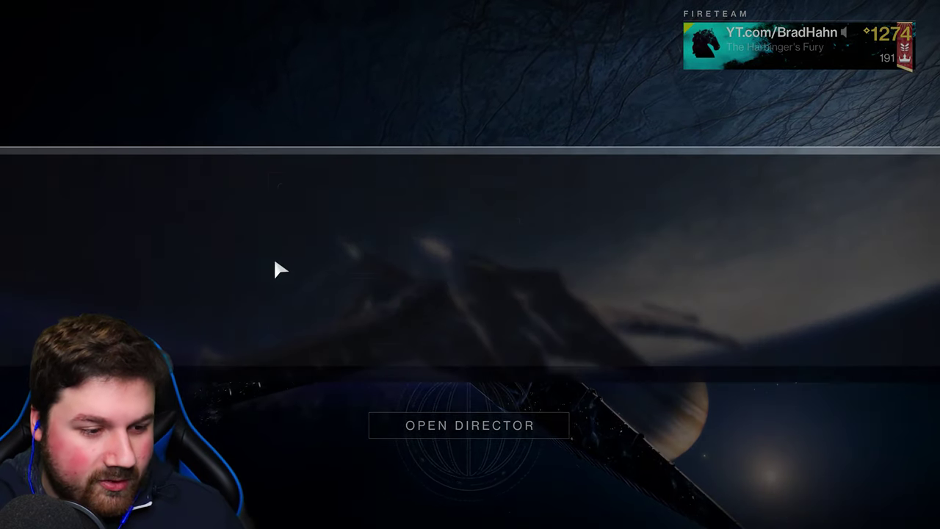
click(351, 263)
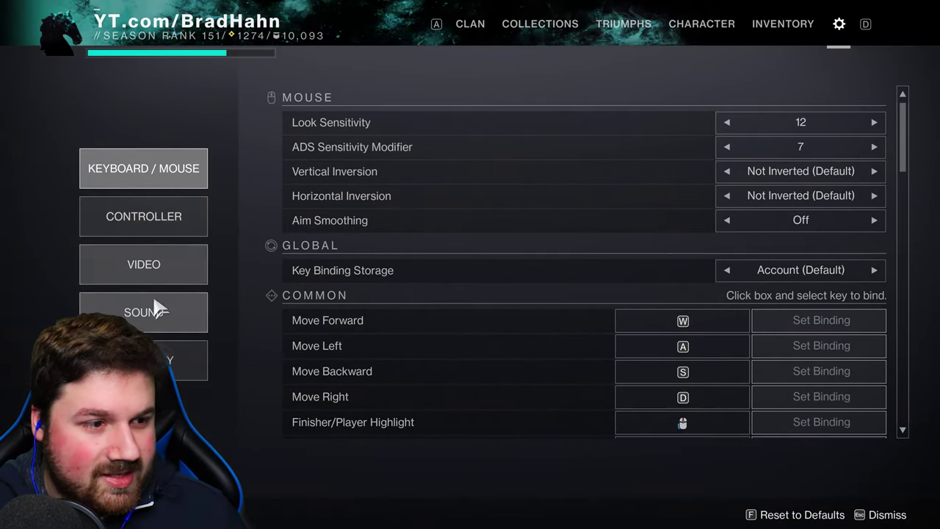
click(158, 312)
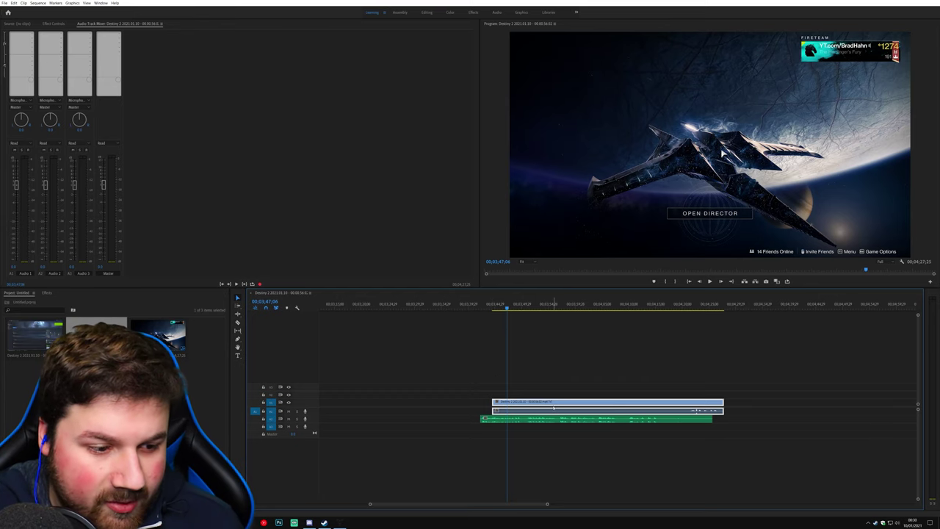
Line up the gameplay video and microphone audio clips to start together at 03;51;03, selecting the audio.
drag(553, 409, 783, 411)
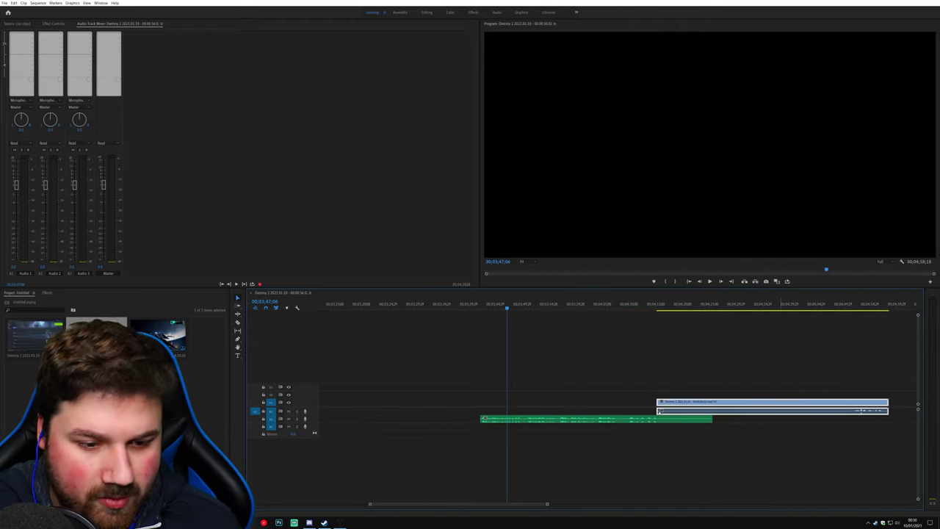
mouse_move(671, 403)
mouse_down()
mouse_move(482, 389)
mouse_move(655, 404)
mouse_up()
drag(538, 416, 594, 422)
drag(647, 404, 512, 403)
click(527, 308)
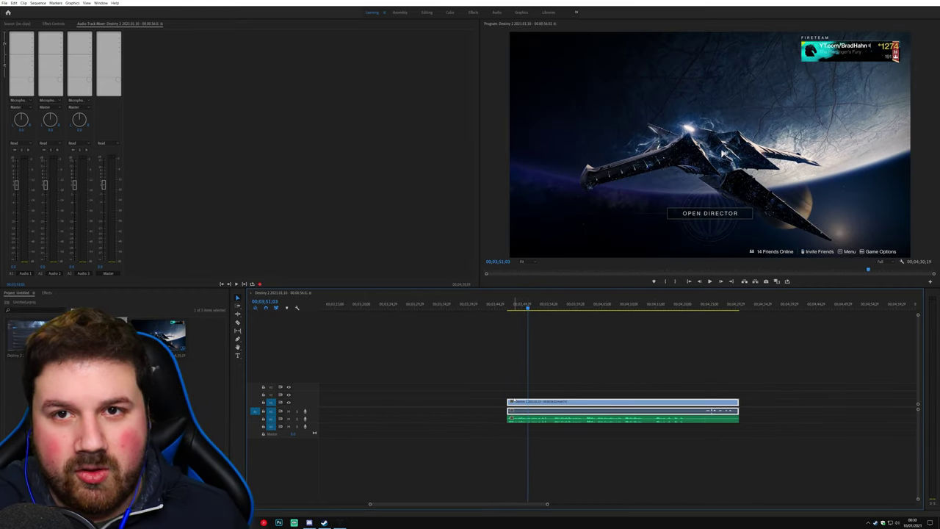
click(537, 420)
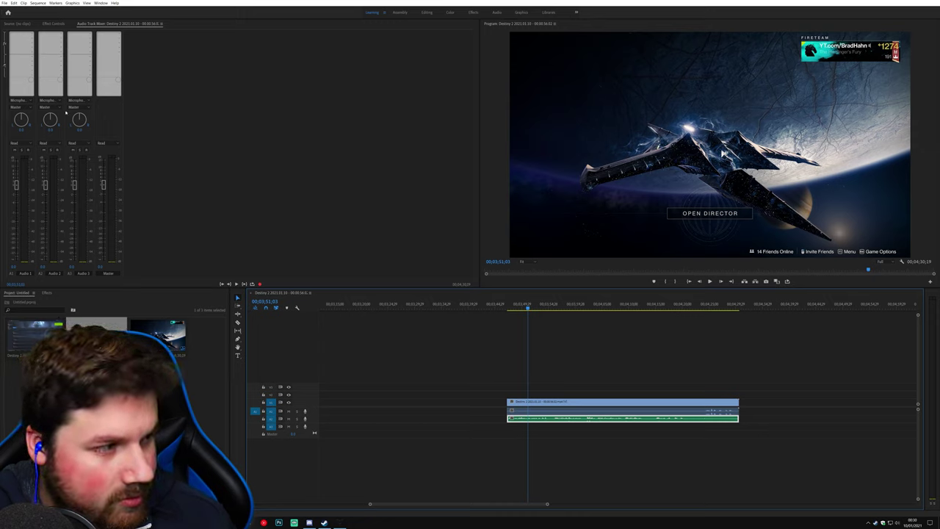
Add Noise Reduction/Restoration > DeNoise at 40% amount to the Audio 2 microphone track.
click(60, 53)
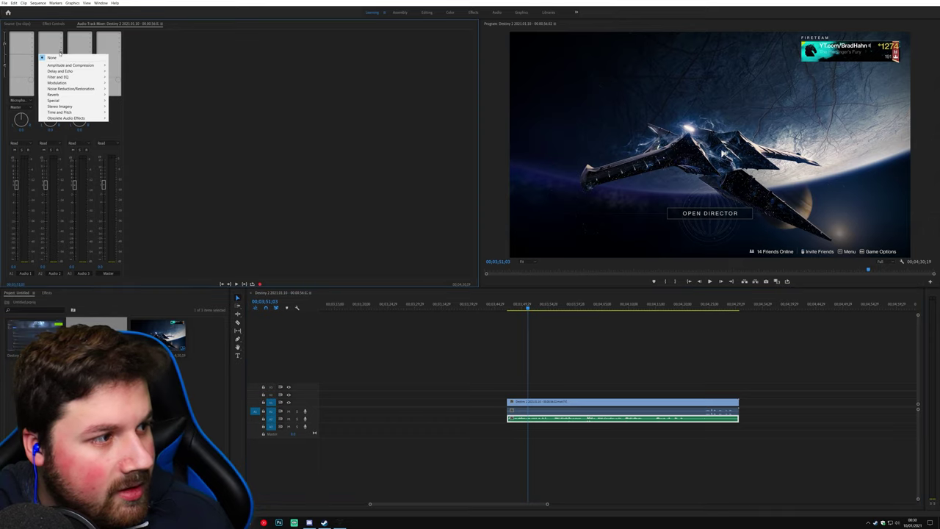
mouse_move(83, 89)
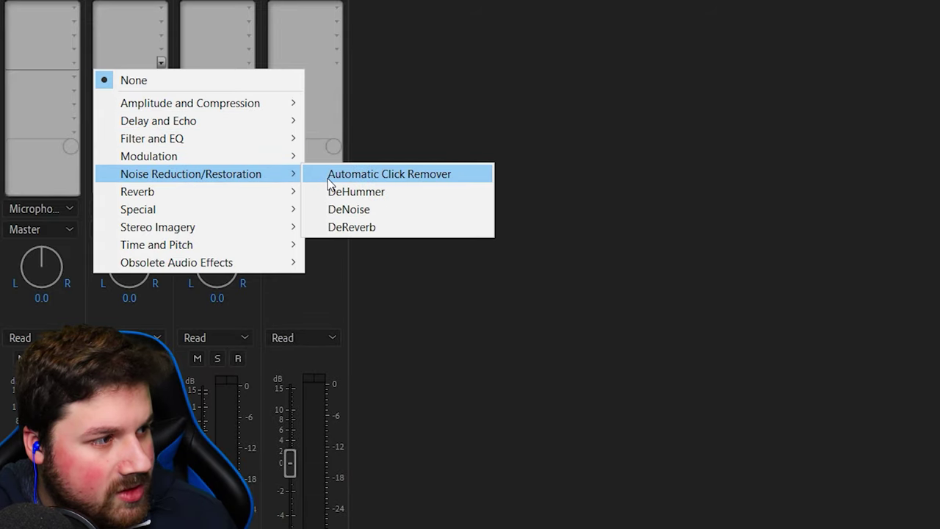
click(348, 209)
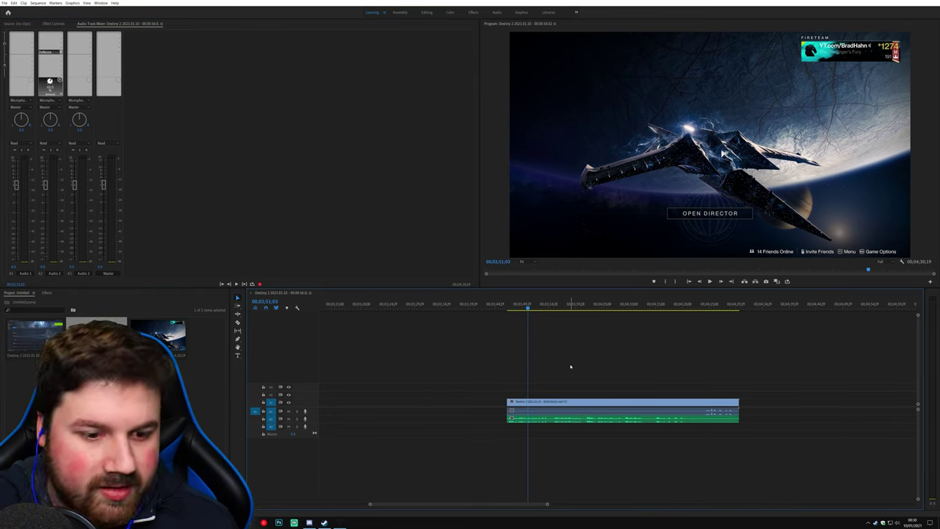
scroll(570, 366, up, 3)
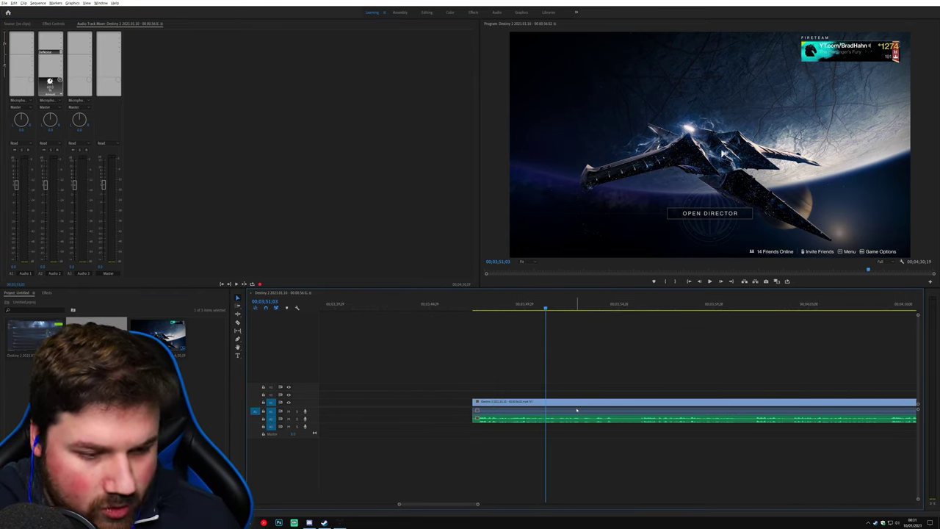
Zoom the timeline and scrub to 04;01;05, where the in-game click lands on Open Director.
scroll(577, 410, down, 1)
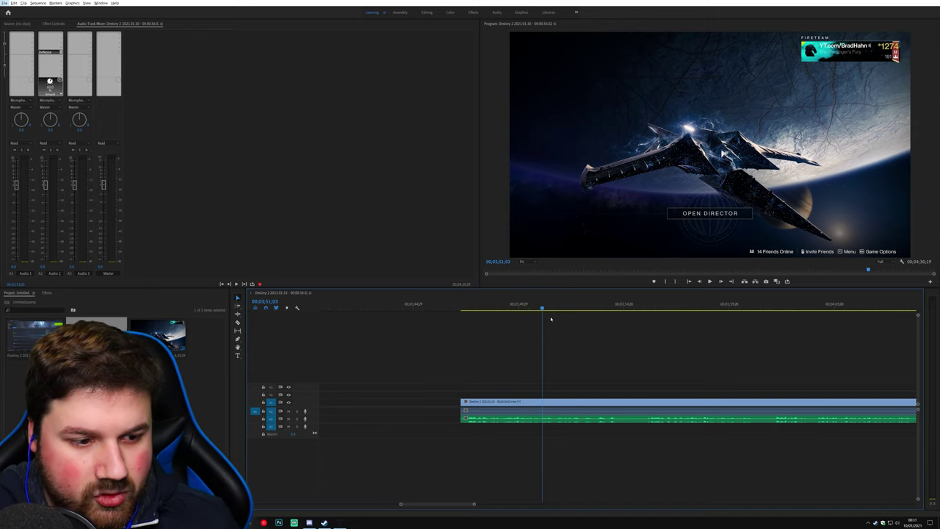
drag(542, 309, 667, 309)
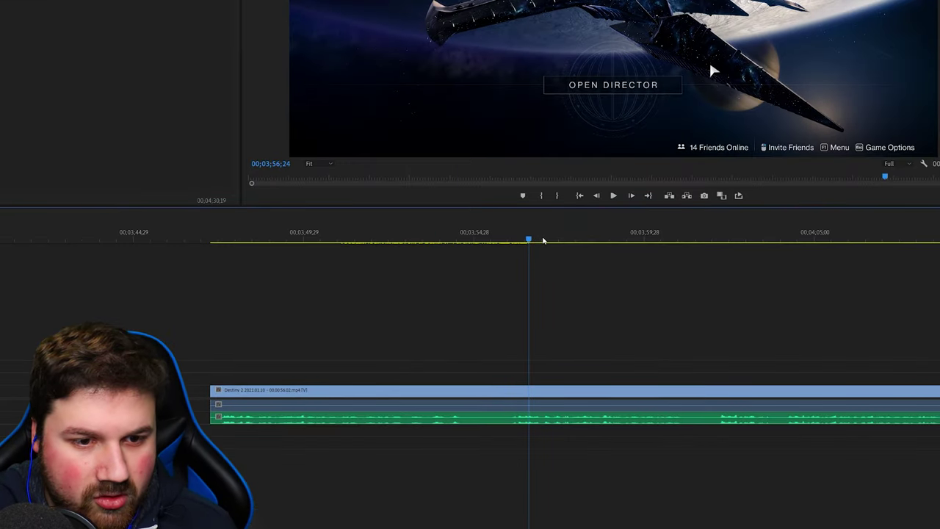
drag(543, 240, 687, 226)
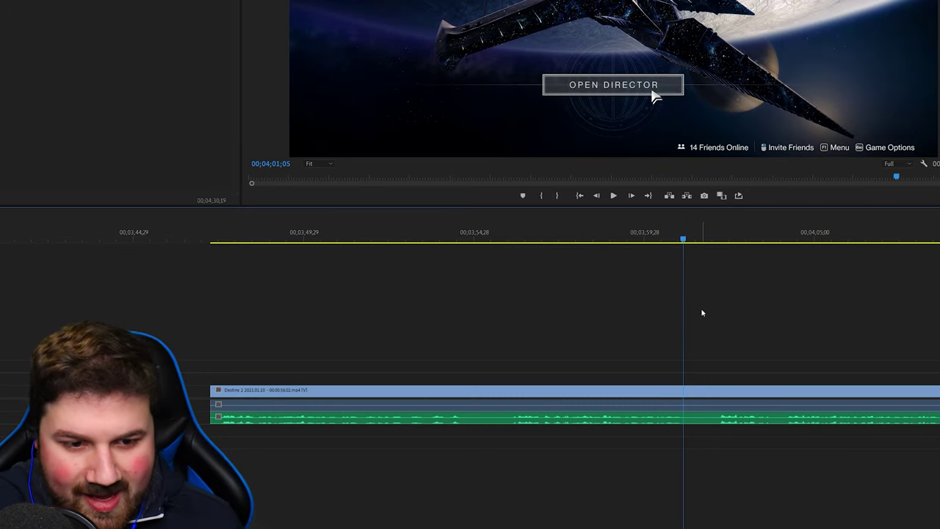
Add a marker at the Open Director click frame and play back to locate the click sound.
key(m)
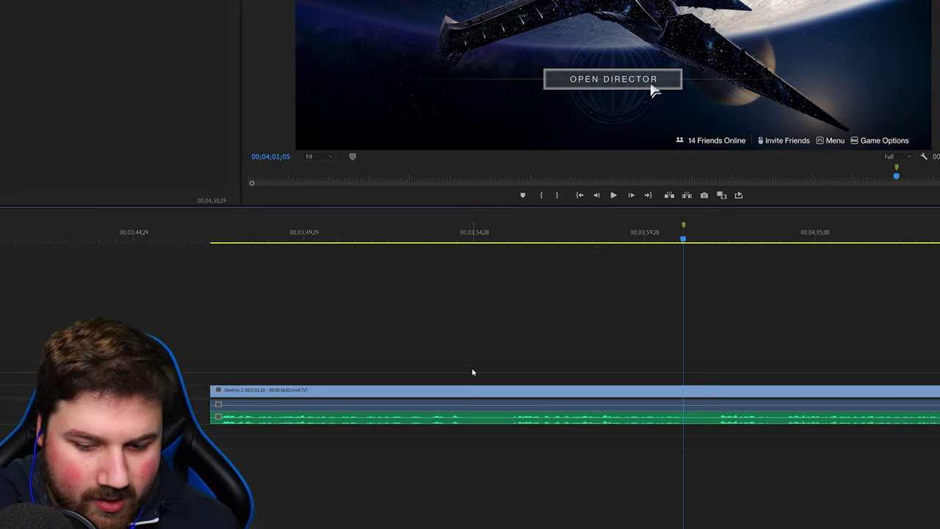
click(385, 230)
key(space)
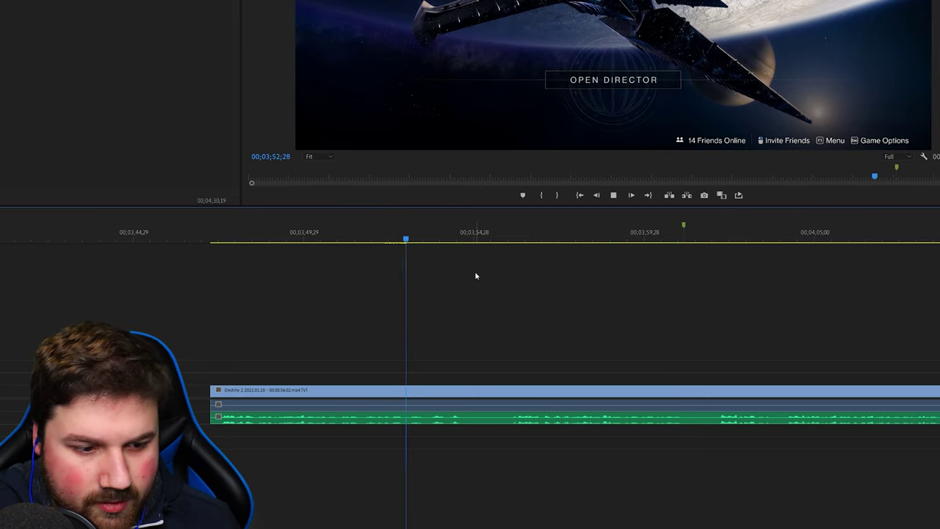
key(space)
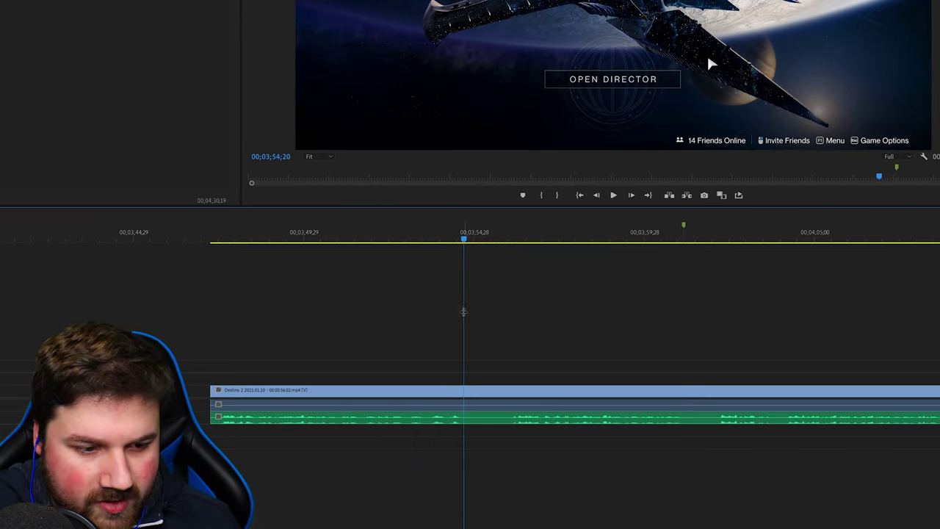
click(451, 236)
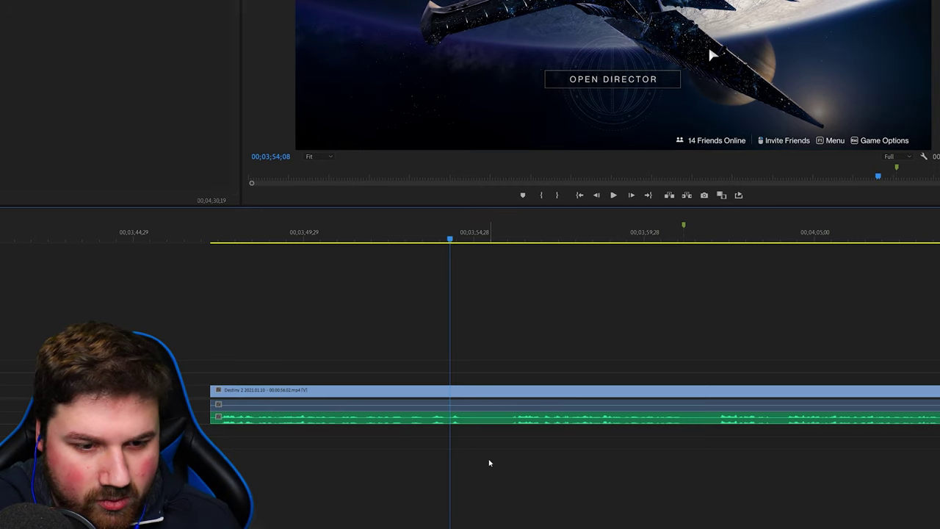
Slide the microphone audio later onto the marker and verify the sync between 04;00;16 and 04;01;05.
drag(464, 425, 727, 424)
click(682, 234)
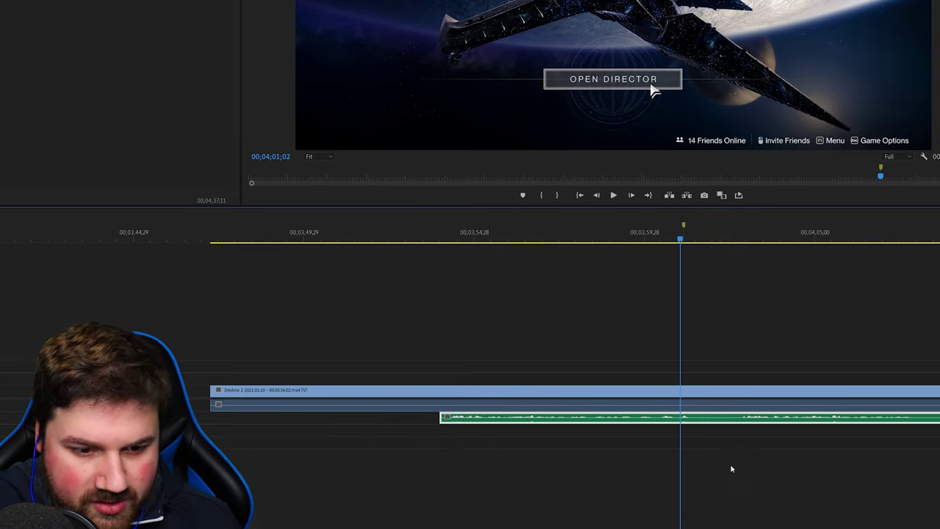
alt+scroll(733, 462, up, 2)
alt+scroll(733, 461, up, 4)
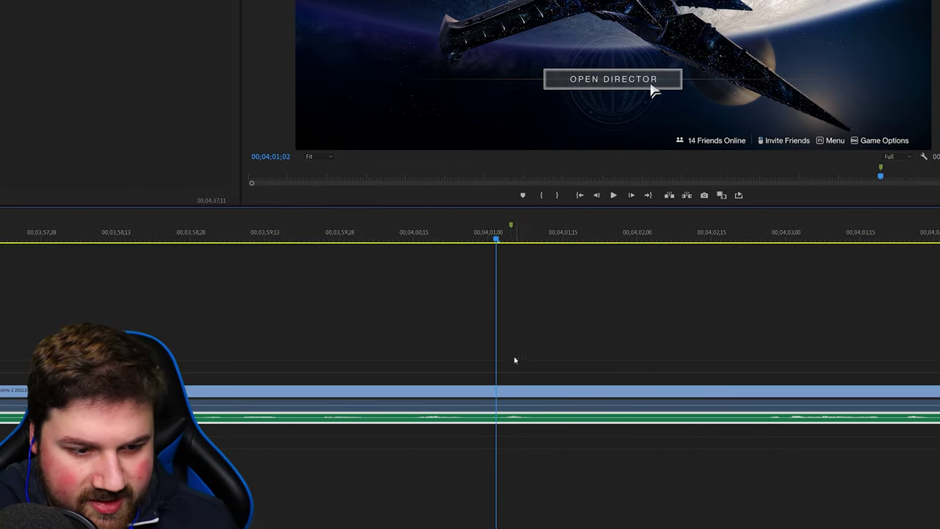
click(416, 233)
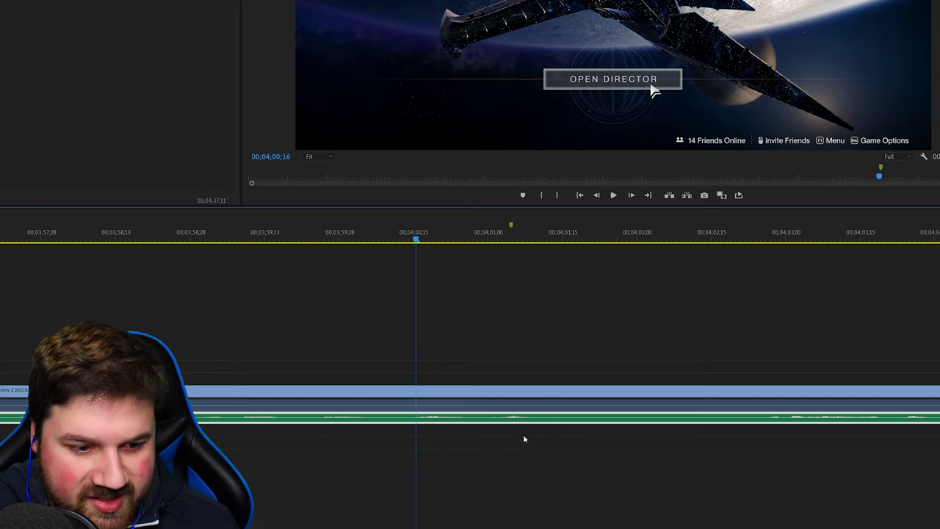
click(512, 229)
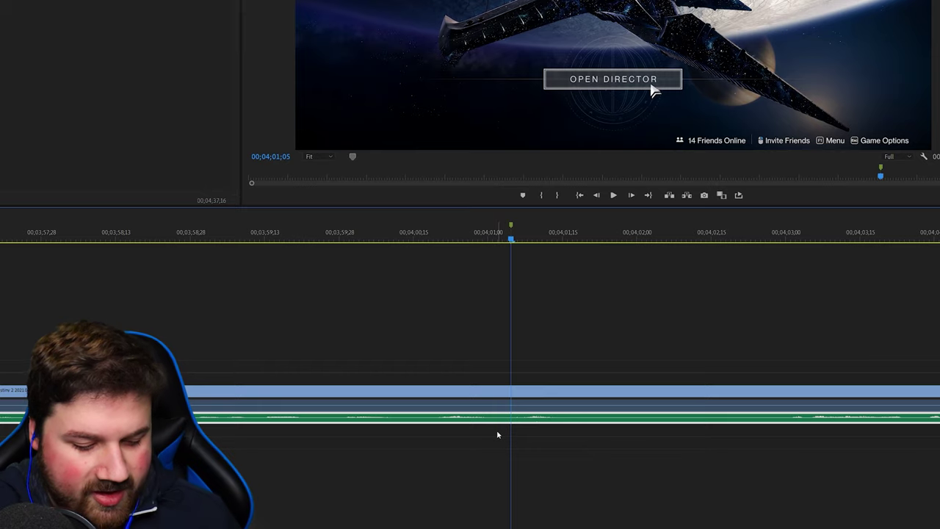
scroll(496, 430, down, 5)
scroll(497, 433, down, 1)
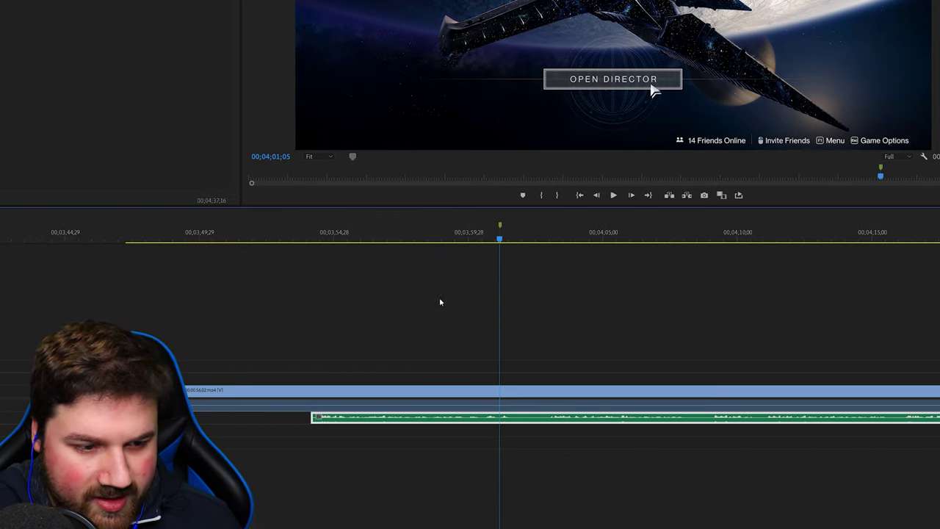
click(392, 237)
key(space)
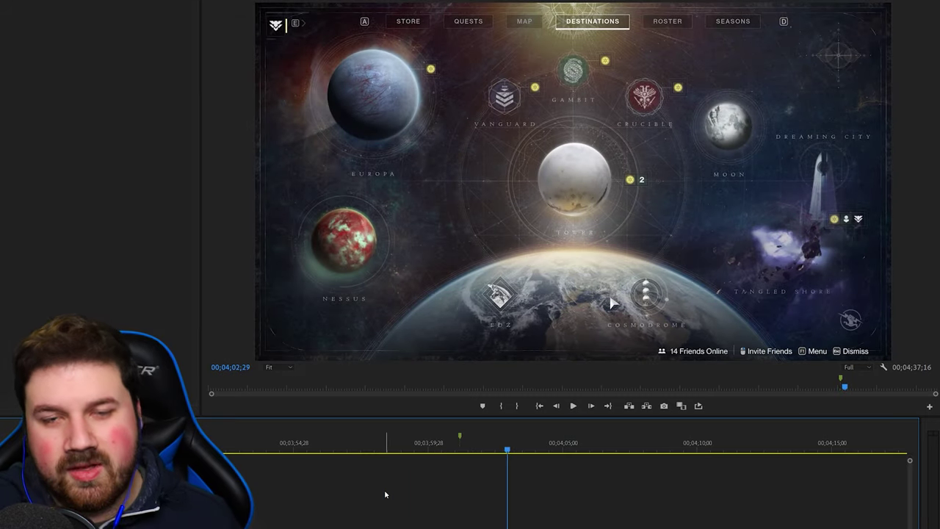
key(space)
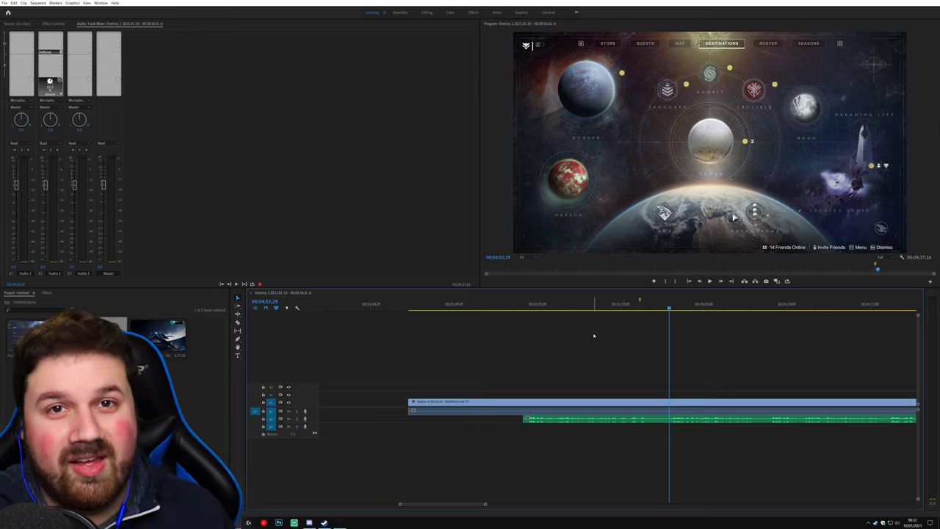